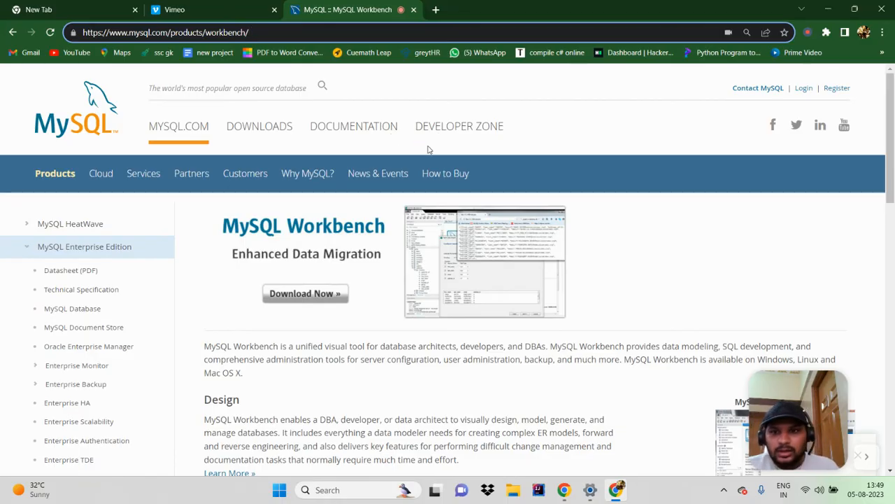
Open the MySQL Community (GPL) Downloads page from the site's downloads section, reloading it if it does not load
{"action": "left_click", "coordinate": [277, 137]}
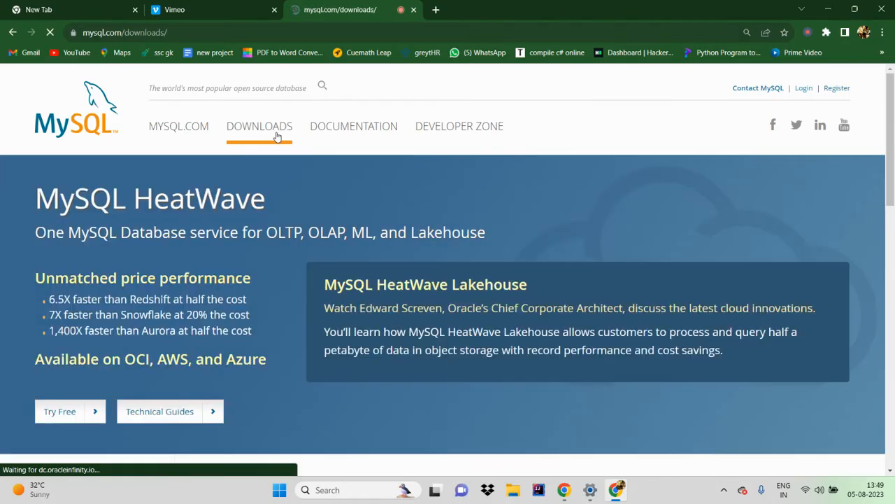
{"action": "scroll", "coordinate": [283, 204], "scroll_direction": "down", "scroll_amount": 3}
{"action": "scroll", "coordinate": [283, 203], "scroll_direction": "down", "scroll_amount": 3}
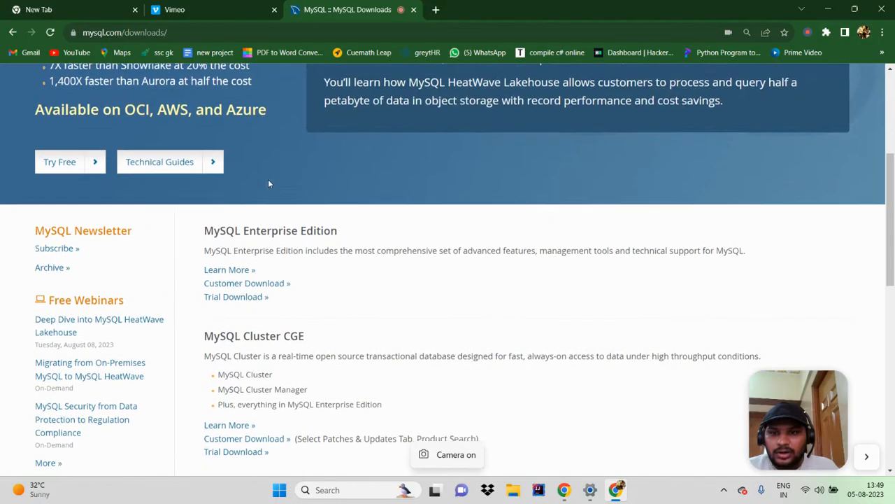
{"action": "scroll", "coordinate": [252, 224], "scroll_direction": "down", "scroll_amount": 4}
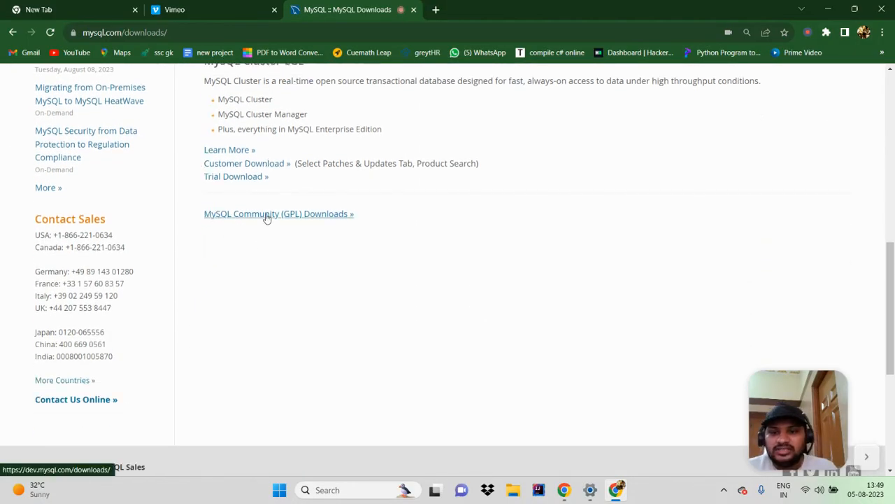
{"action": "left_click", "coordinate": [266, 217]}
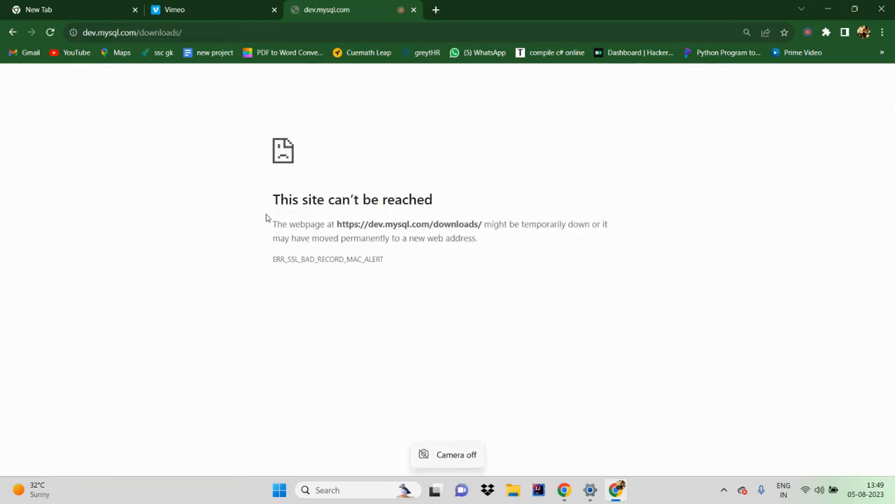
{"action": "left_click", "coordinate": [50, 33]}
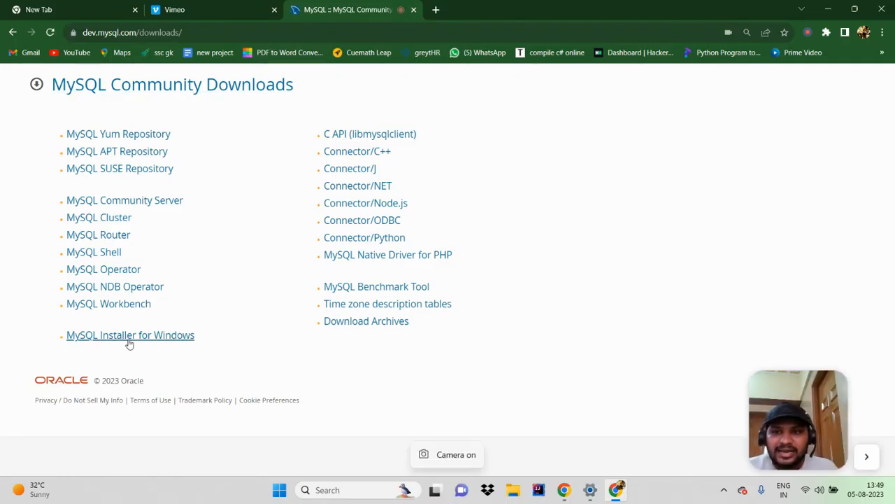
Download the 331.3M MySQL Installer 8.0.34 MSI for Windows without logging in, and check the download's progress
{"action": "left_click", "coordinate": [165, 337]}
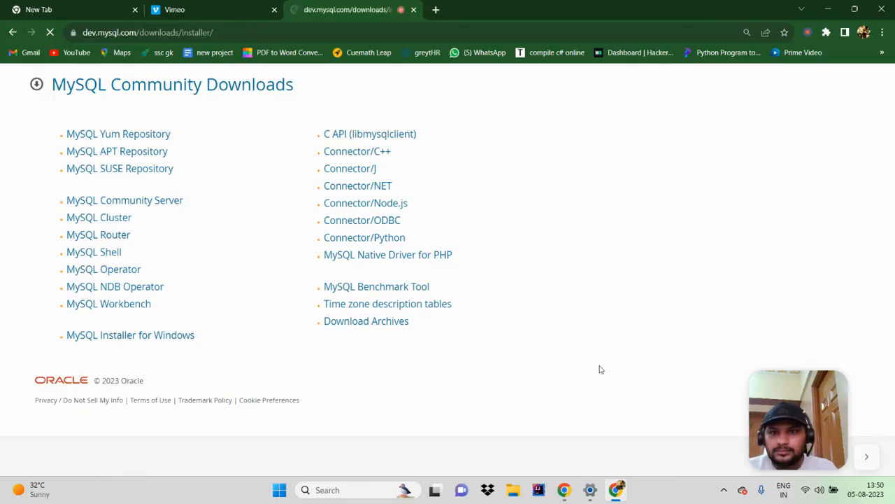
{"action": "scroll", "coordinate": [407, 299], "scroll_direction": "down", "scroll_amount": 3}
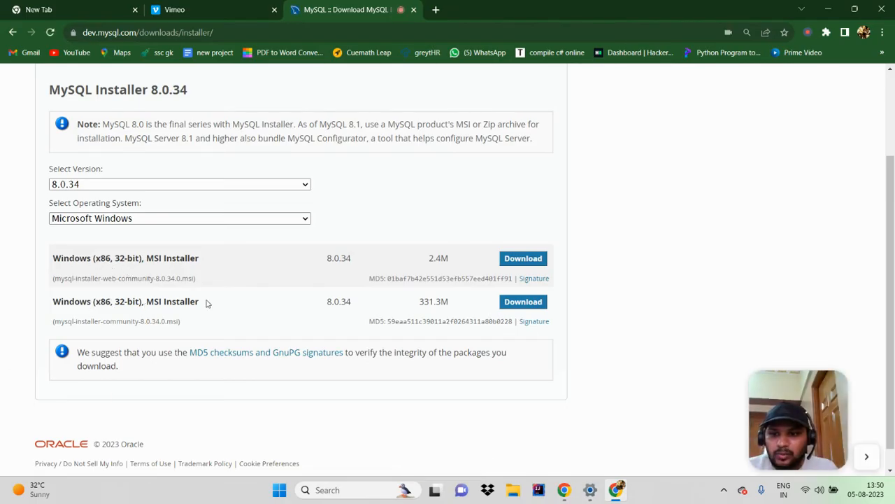
{"action": "scroll", "coordinate": [220, 249], "scroll_direction": "up", "scroll_amount": 1}
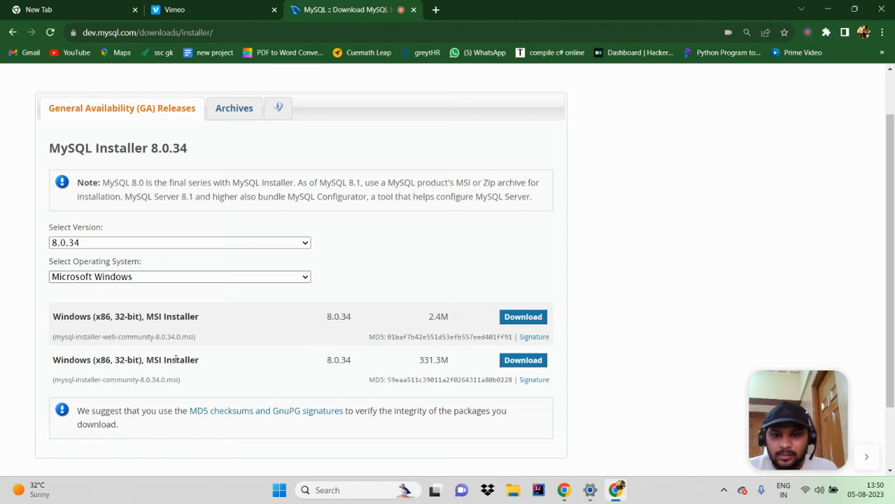
{"action": "scroll", "coordinate": [371, 317], "scroll_direction": "down", "scroll_amount": 1}
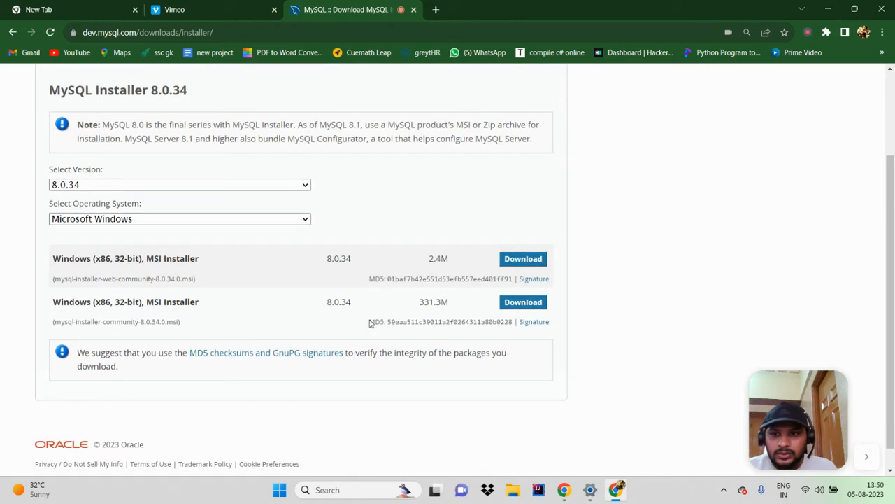
{"action": "left_click", "coordinate": [512, 307]}
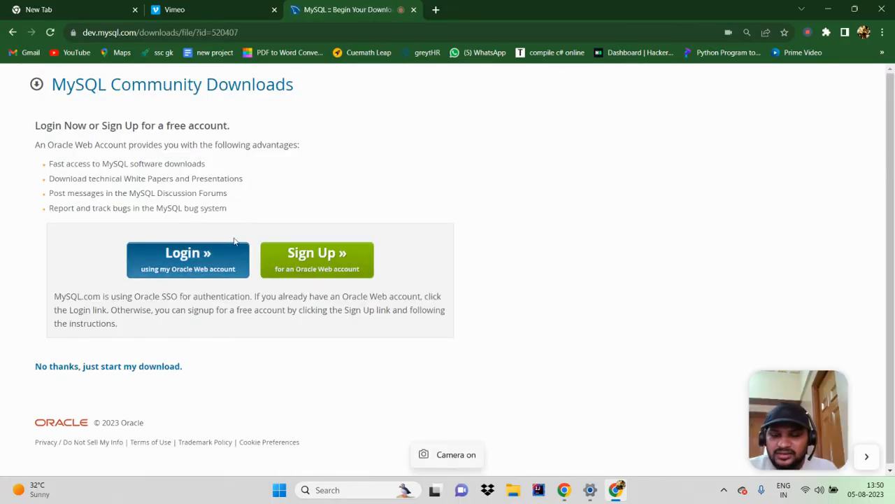
{"action": "scroll", "coordinate": [400, 286], "scroll_direction": "down", "scroll_amount": 1}
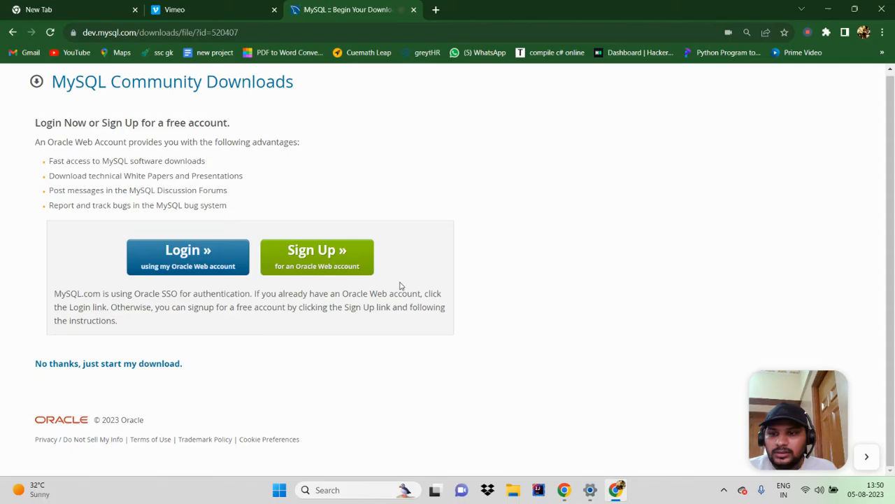
{"action": "left_click", "coordinate": [102, 364]}
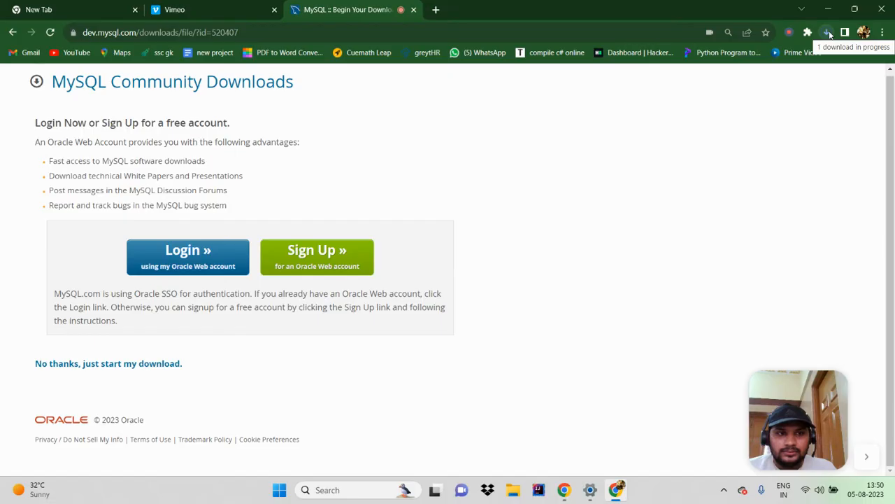
{"action": "left_click", "coordinate": [828, 32]}
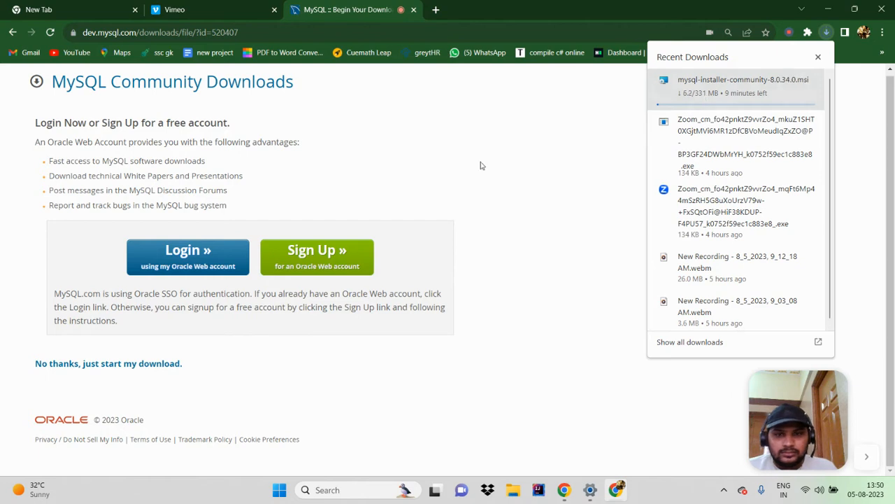
{"action": "left_click", "coordinate": [528, 277]}
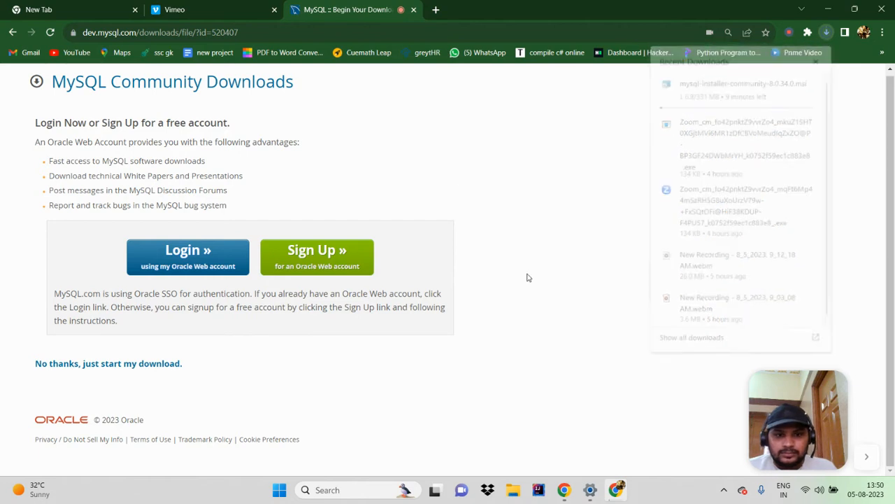
{"action": "left_click", "coordinate": [867, 459]}
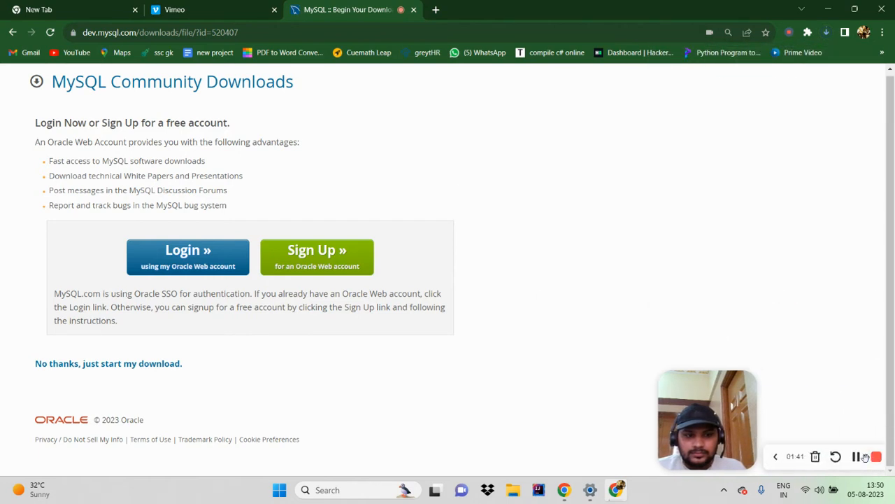
{"action": "left_click", "coordinate": [856, 456]}
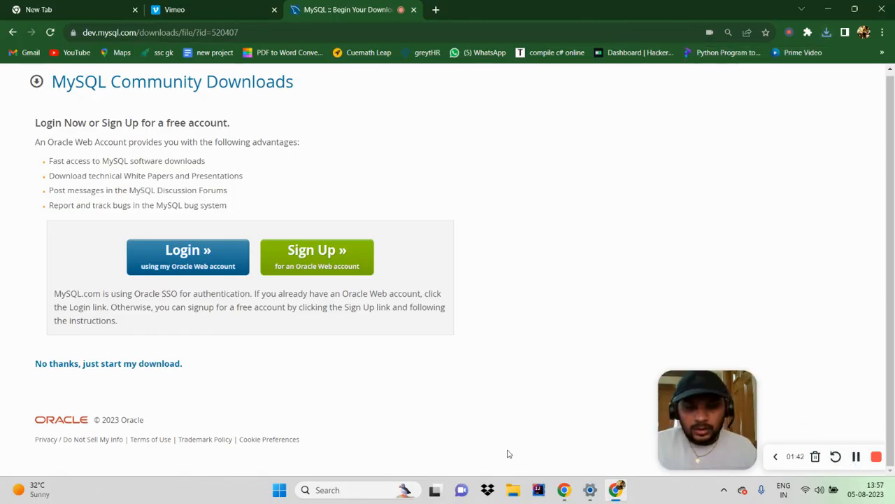
Switch to File Explorer and launch mysql-installer-community-8.0.34.0 from the Downloads folder
{"action": "left_click", "coordinate": [513, 490]}
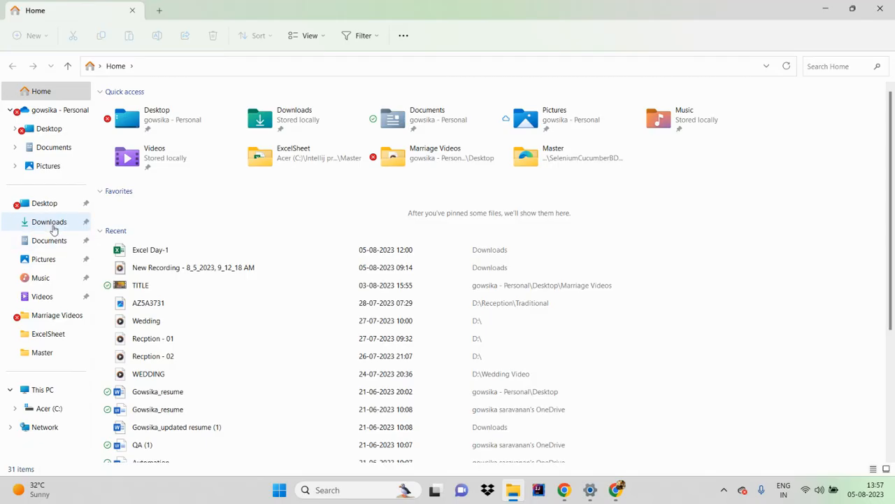
{"action": "left_click", "coordinate": [56, 224]}
{"action": "left_click", "coordinate": [130, 124]}
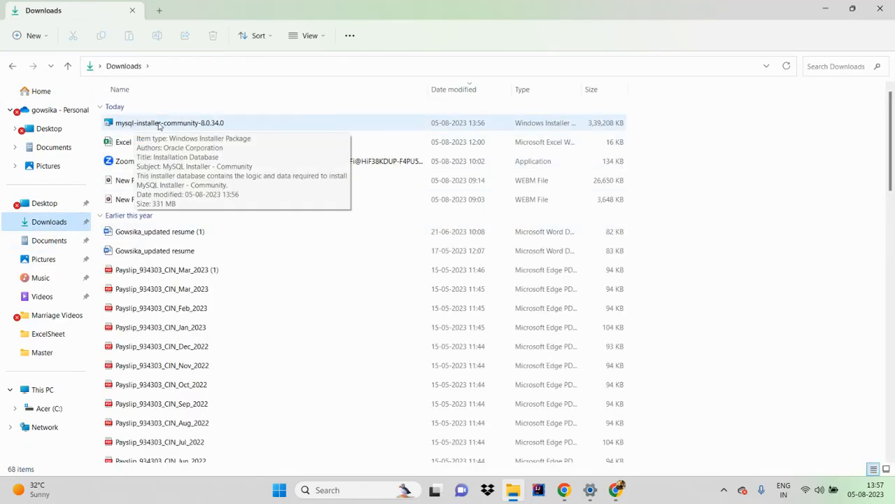
{"action": "double_click", "coordinate": [160, 125]}
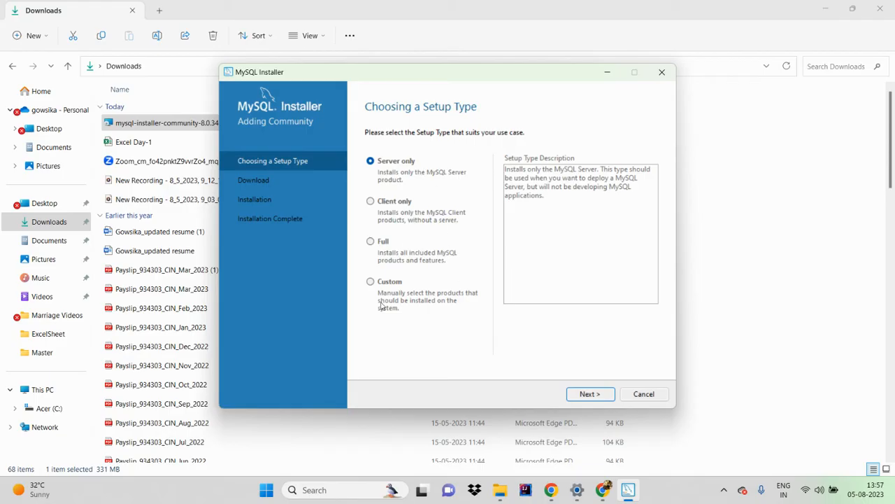
Choose the Custom setup type and add MySQL Server 8.0.34 - X64 to the products to be installed
{"action": "left_click", "coordinate": [370, 283]}
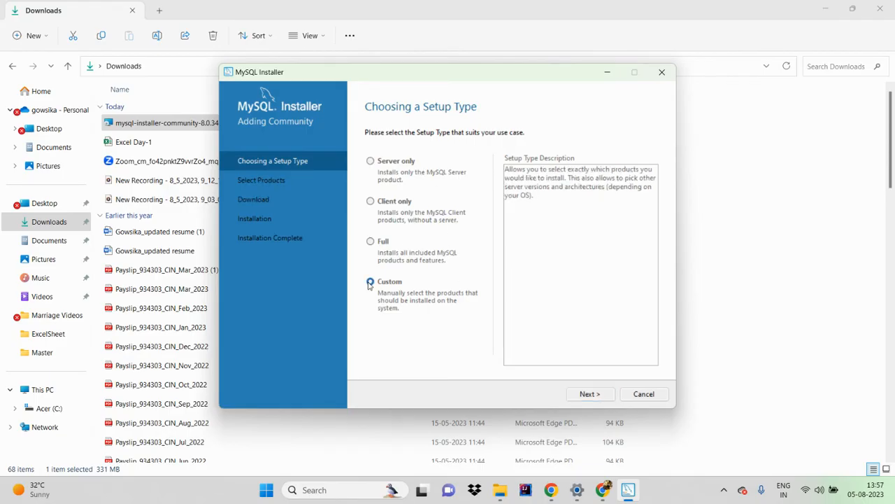
{"action": "left_click", "coordinate": [591, 393]}
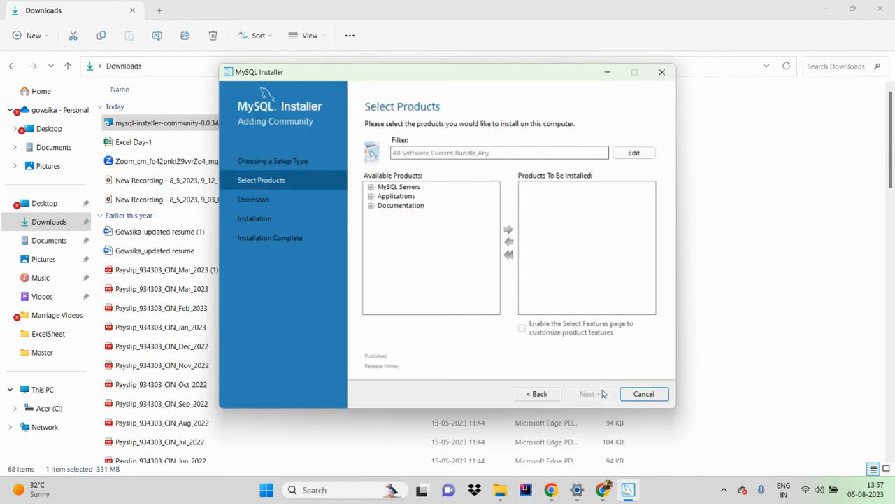
{"action": "left_click", "coordinate": [372, 188]}
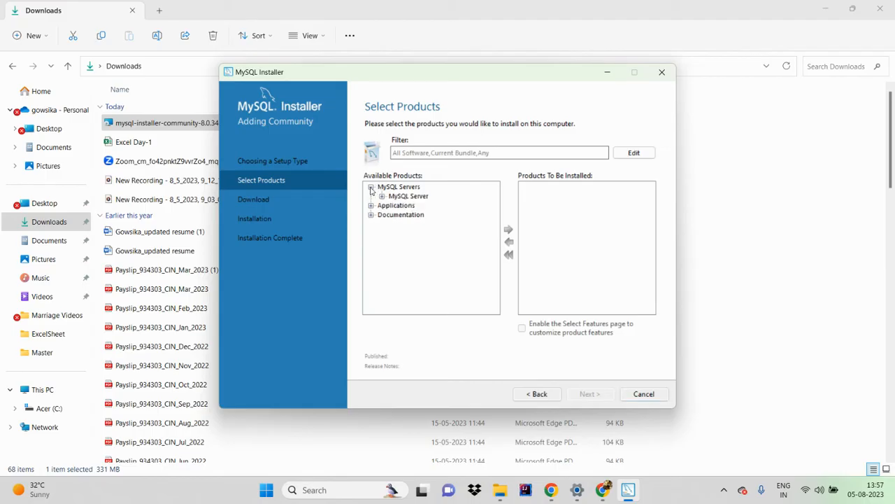
{"action": "left_click", "coordinate": [382, 197]}
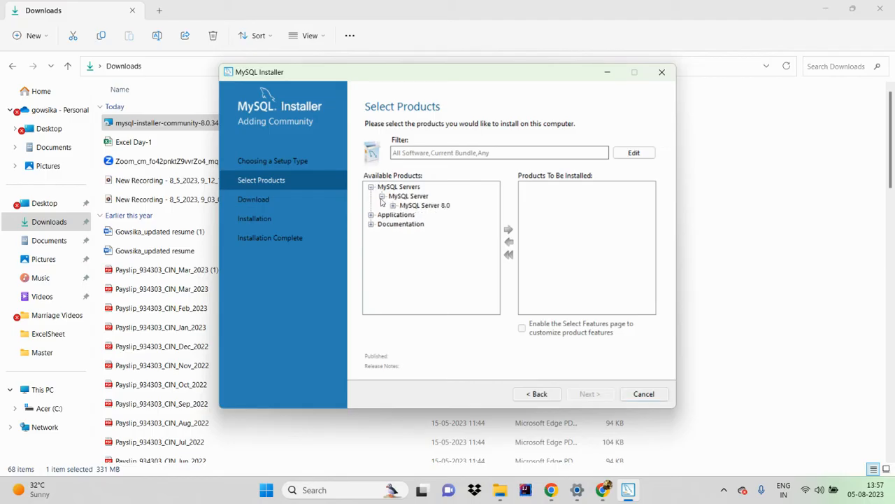
{"action": "left_click", "coordinate": [393, 206]}
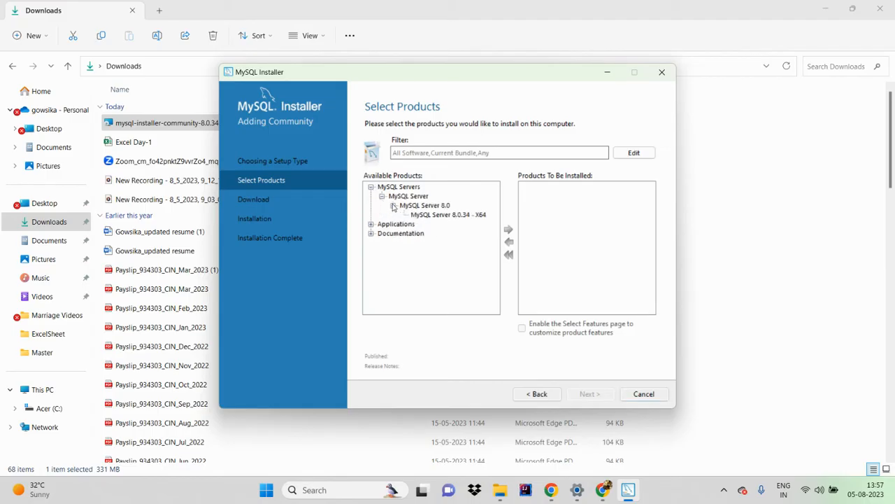
{"action": "left_click", "coordinate": [434, 219]}
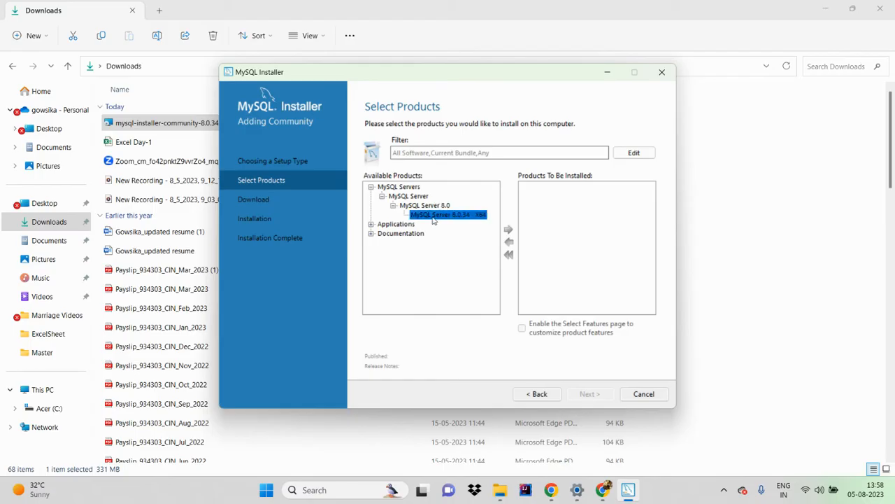
{"action": "left_click", "coordinate": [509, 230]}
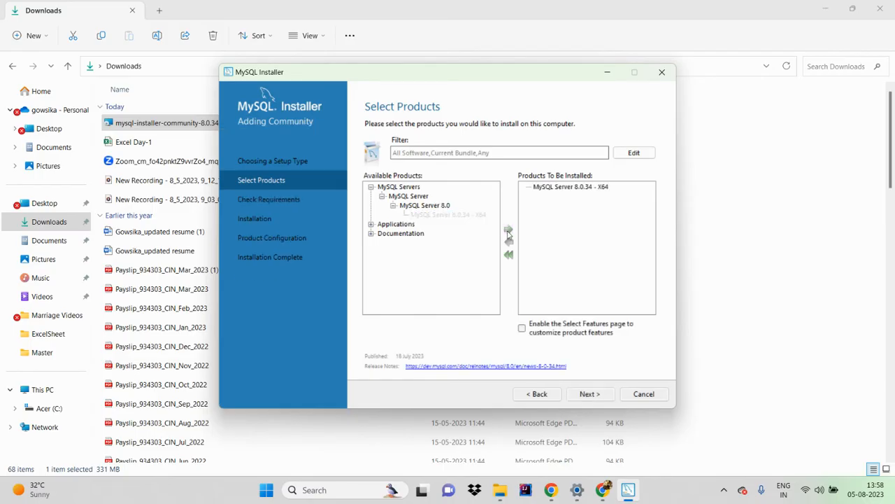
Add the MySQL Workbench 8.0.34 X64 application to the products to be installed
{"action": "left_click", "coordinate": [371, 224]}
{"action": "left_click", "coordinate": [382, 233]}
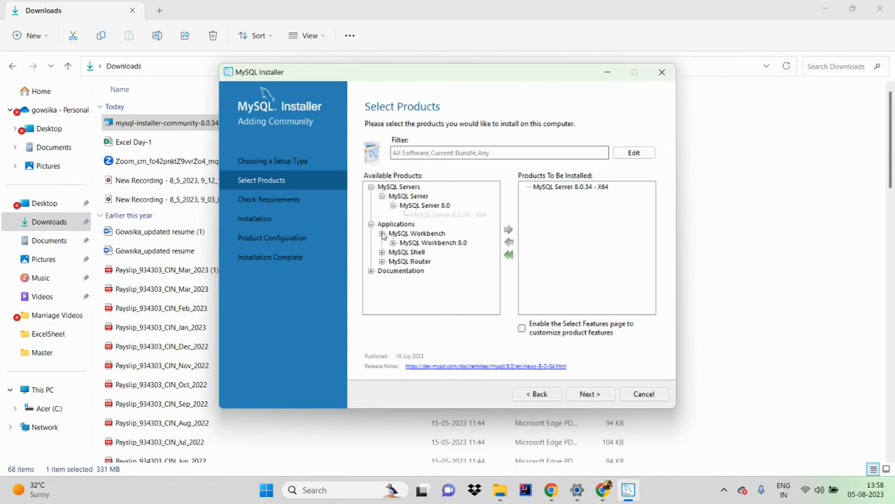
{"action": "left_click", "coordinate": [393, 242]}
{"action": "left_click", "coordinate": [430, 254]}
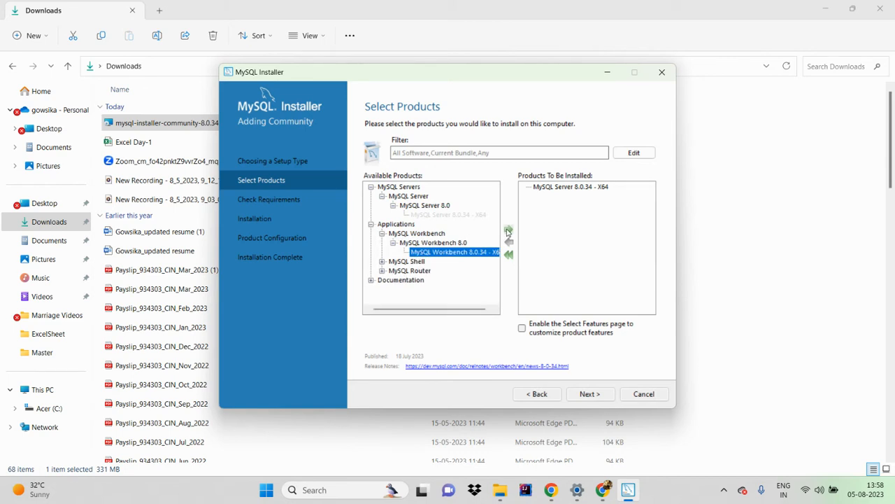
{"action": "left_click", "coordinate": [509, 231]}
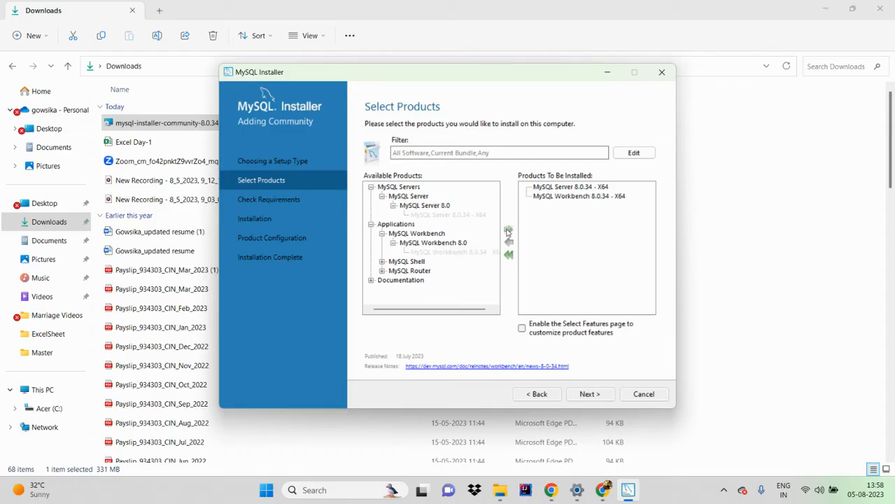
Add the MySQL Shell 8.0.34 - X64 application to the products to be installed
{"action": "left_click", "coordinate": [382, 261]}
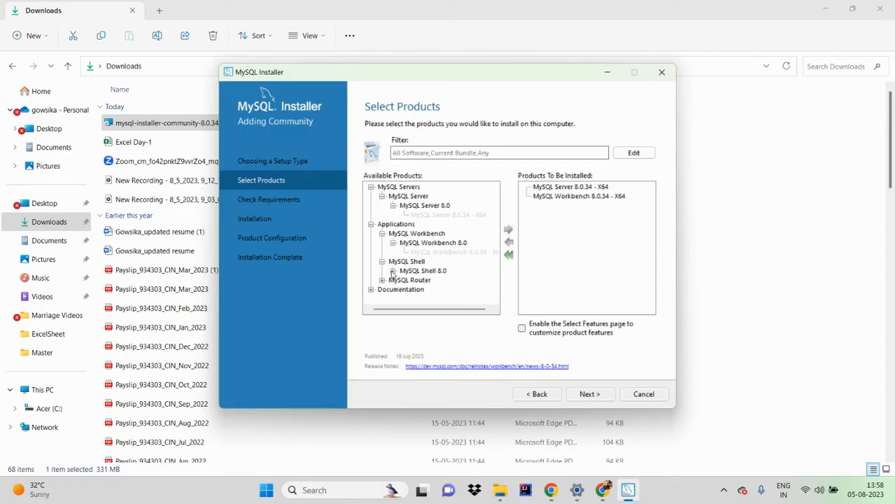
{"action": "left_click", "coordinate": [393, 270]}
{"action": "left_click", "coordinate": [428, 282]}
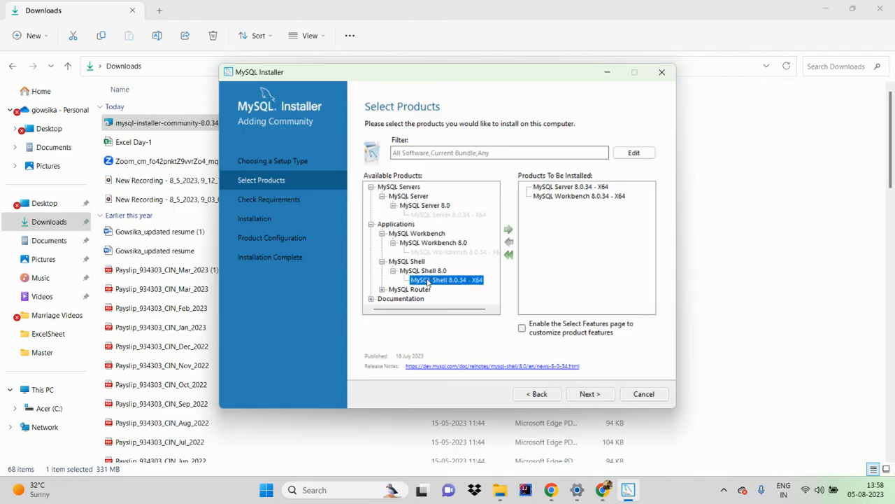
{"action": "left_click", "coordinate": [508, 231]}
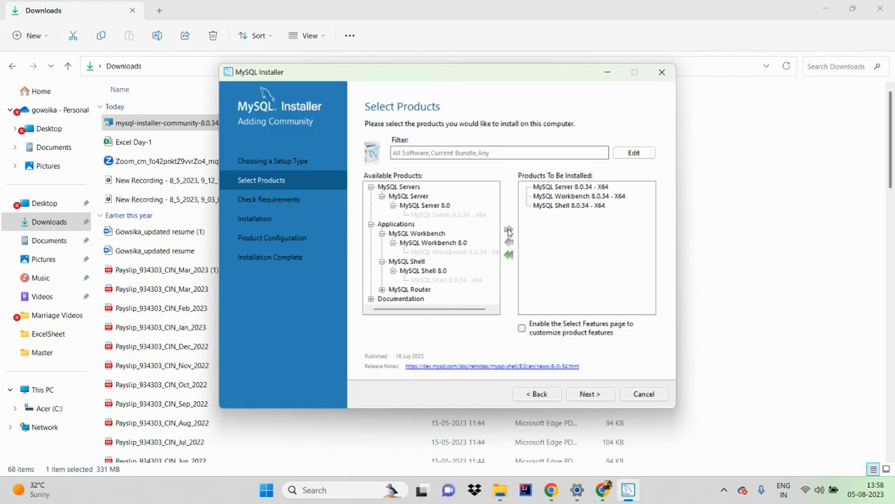
Proceed to the requirements check and start resolving the failing requirements for MySQL Server, Workbench and Shell
{"action": "left_click", "coordinate": [591, 395]}
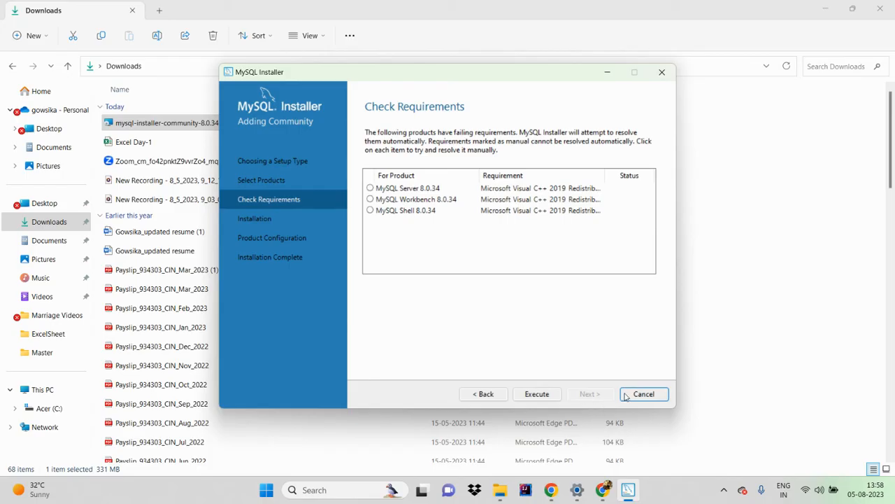
{"action": "left_click", "coordinate": [548, 395]}
{"action": "left_click", "coordinate": [400, 208]}
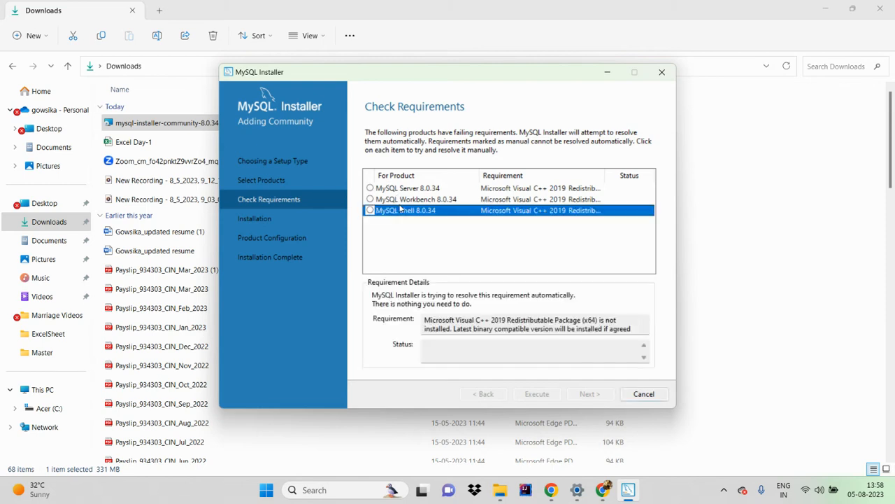
{"action": "left_click", "coordinate": [402, 199]}
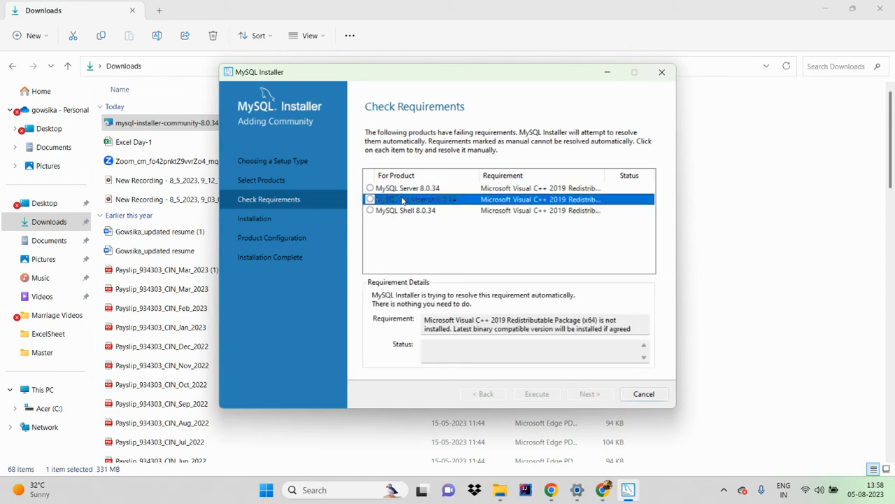
{"action": "left_click", "coordinate": [401, 189]}
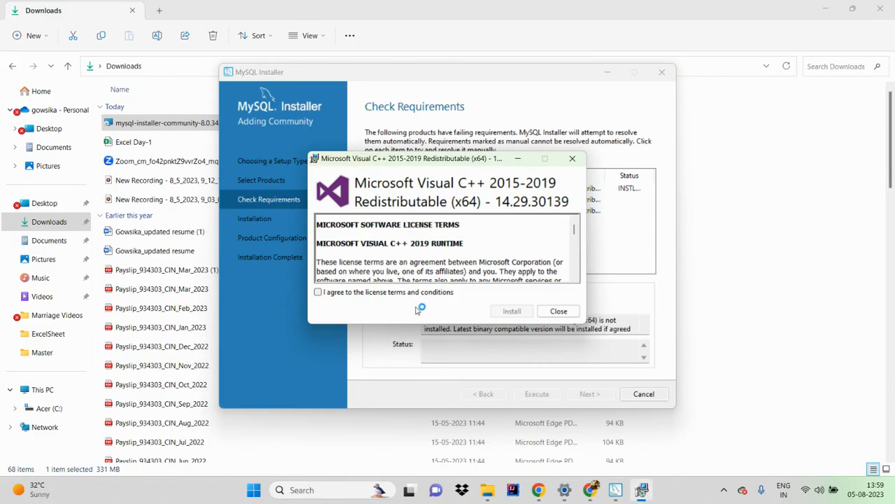
Accept the licence terms, install the Microsoft Visual C++ 2015-2019 Redistributable (x64) and close its setup window
{"action": "left_click", "coordinate": [319, 292]}
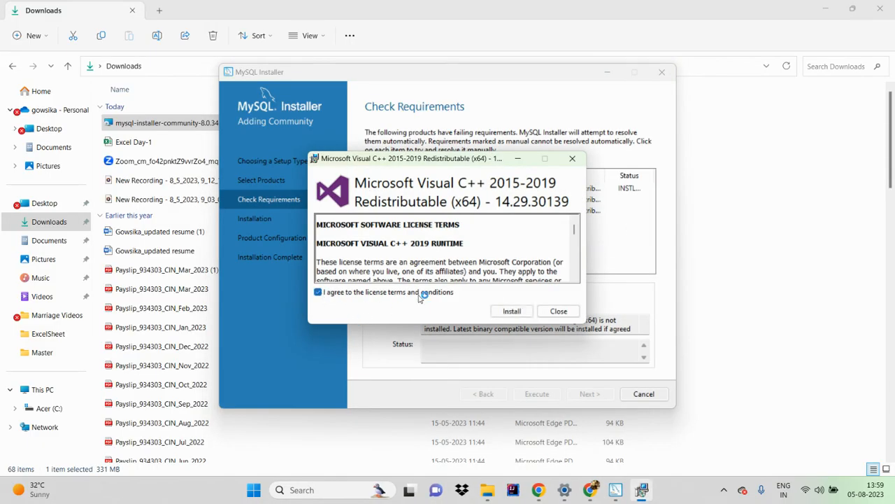
{"action": "left_click", "coordinate": [511, 311]}
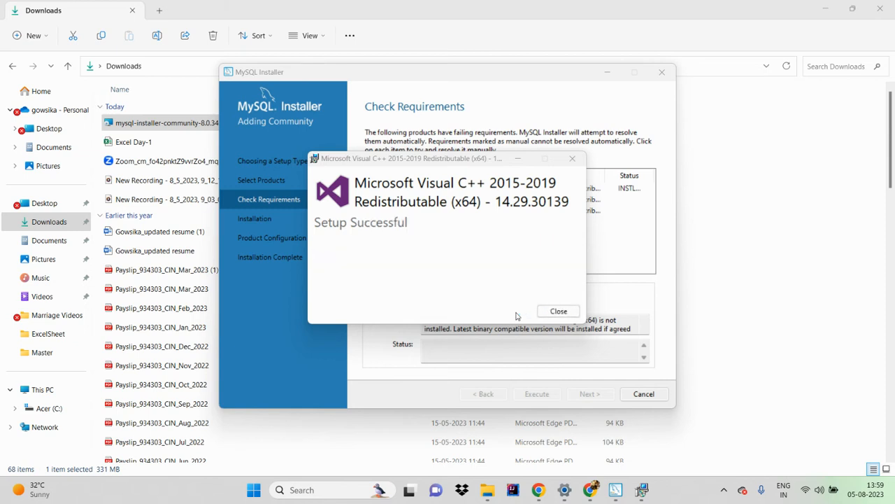
{"action": "left_click", "coordinate": [572, 158]}
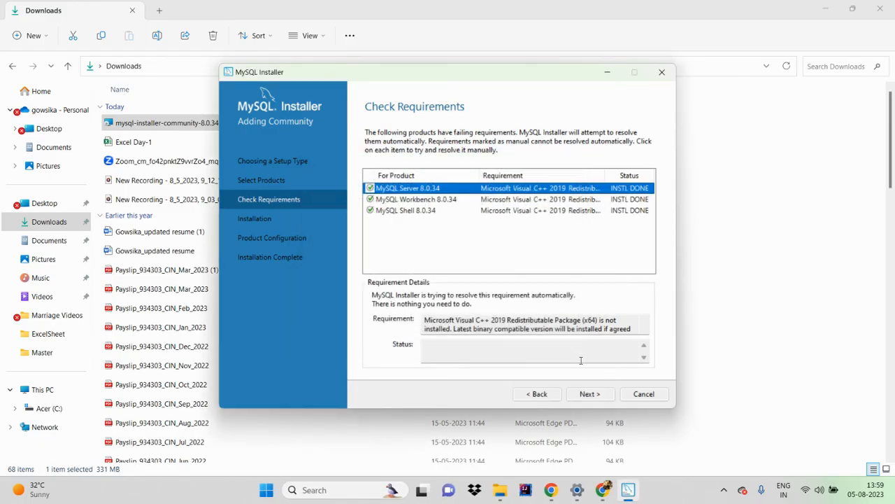
Install MySQL Server, MySQL Workbench and MySQL Shell 8.0.34 from the Installation page
{"action": "left_click", "coordinate": [590, 394]}
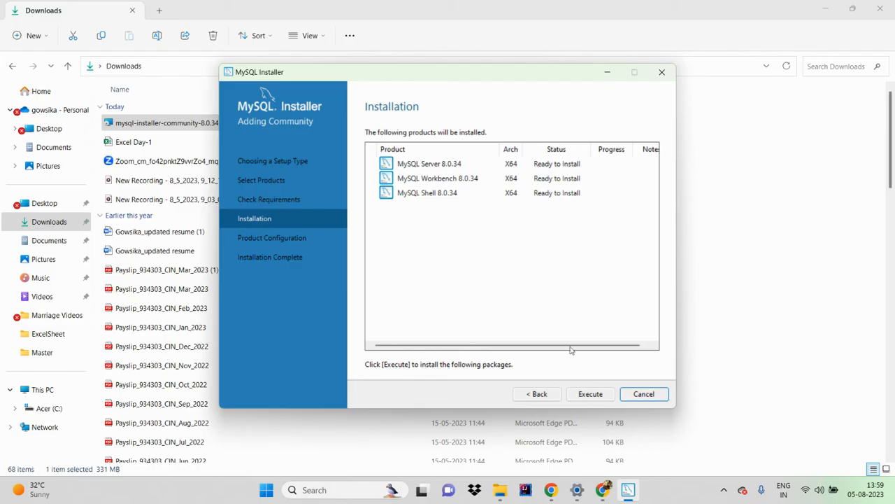
{"action": "left_click", "coordinate": [590, 393]}
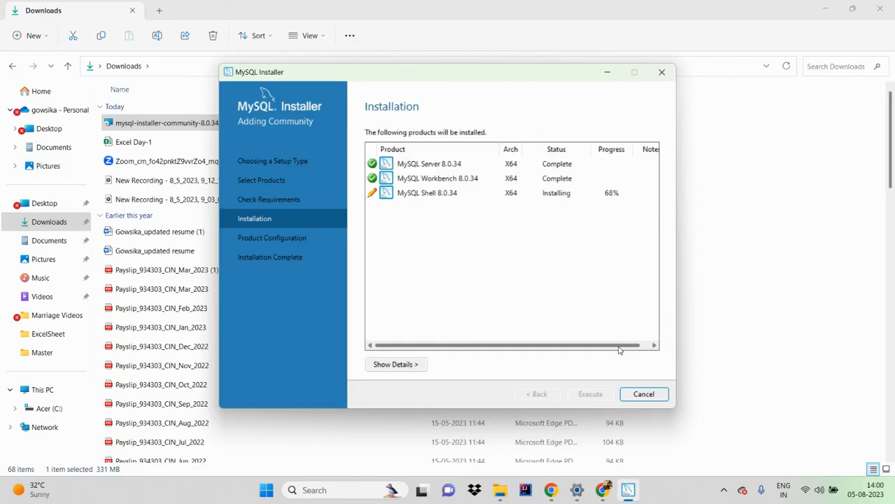
{"action": "key", "text": "alt+Tab"}
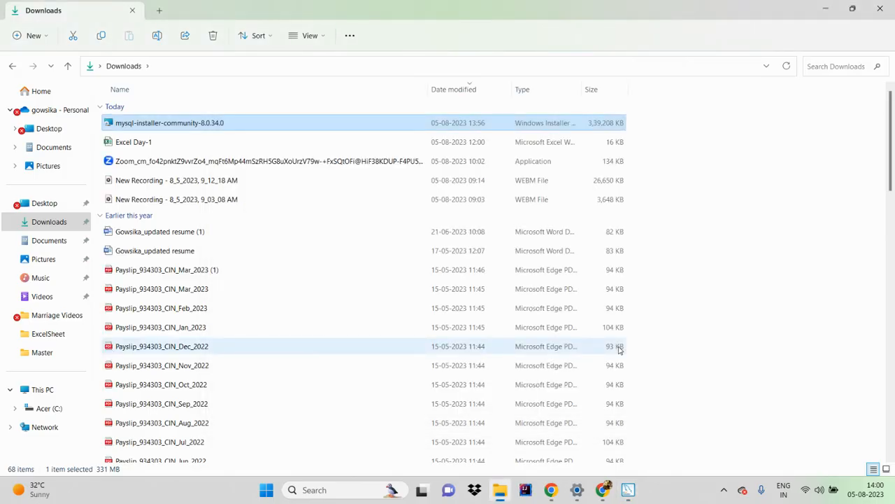
{"action": "left_click", "coordinate": [628, 488]}
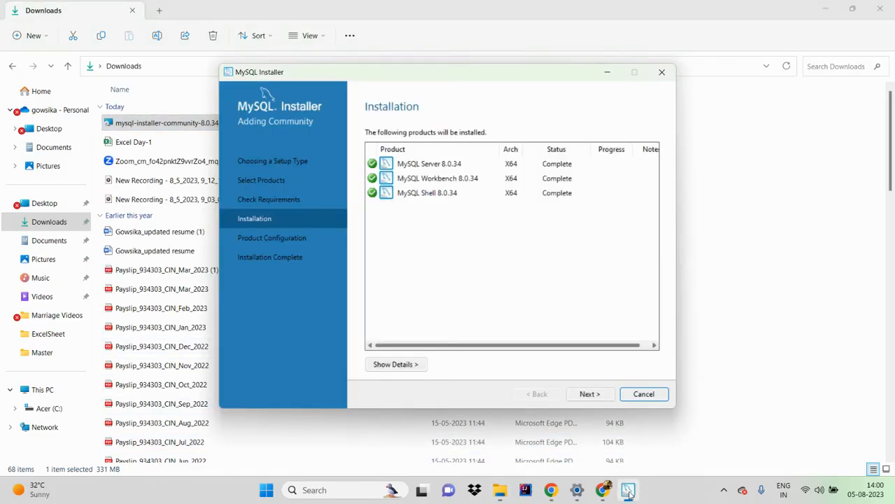
Start the MySQL Server configuration and accept the Development Computer type with TCP/IP on port 3306 and X Protocol port 33060
{"action": "left_click", "coordinate": [600, 395]}
{"action": "left_click", "coordinate": [600, 396]}
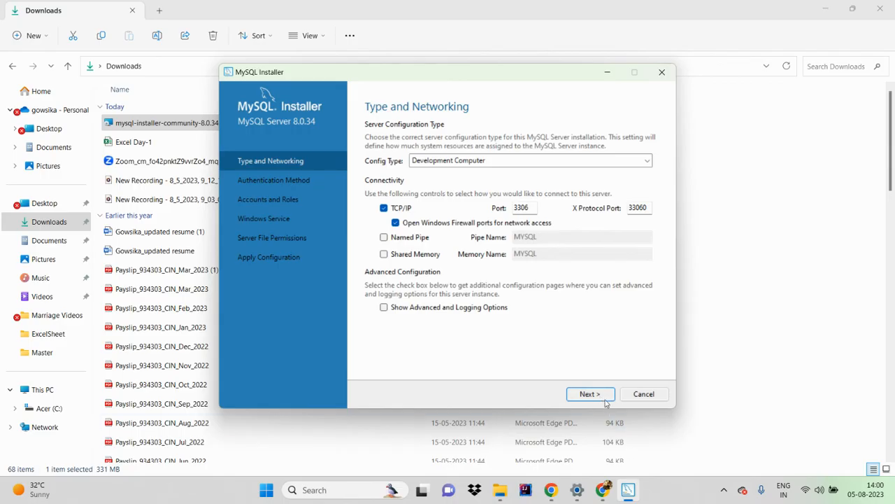
{"action": "left_click", "coordinate": [597, 395]}
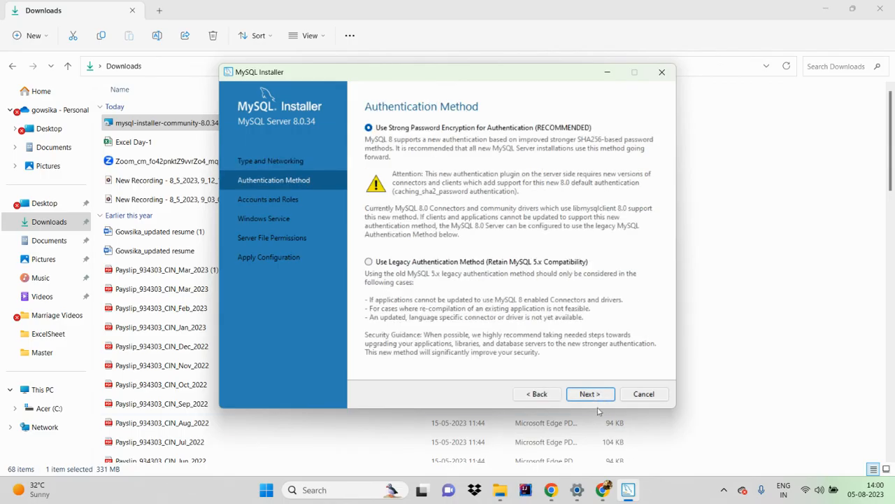
Review the Type and Networking page once more and return to the Authentication Method page
{"action": "mouse_move", "coordinate": [629, 493]}
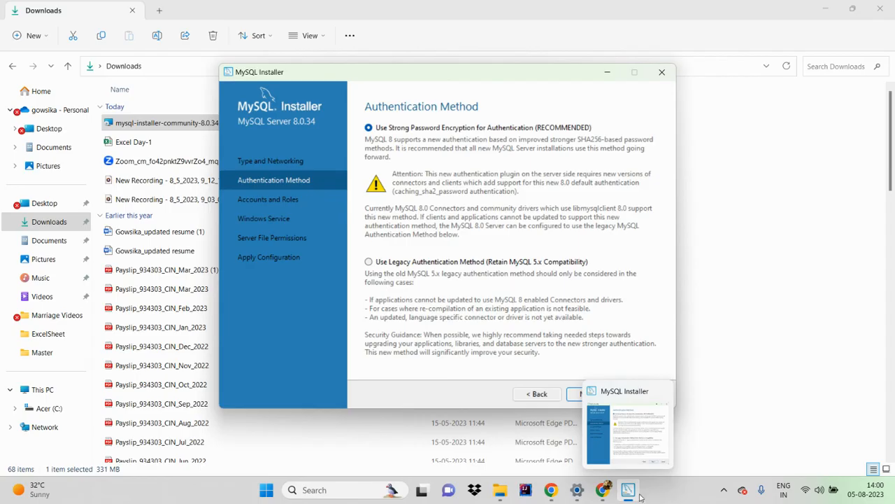
{"action": "left_click", "coordinate": [629, 492]}
{"action": "left_click", "coordinate": [628, 493]}
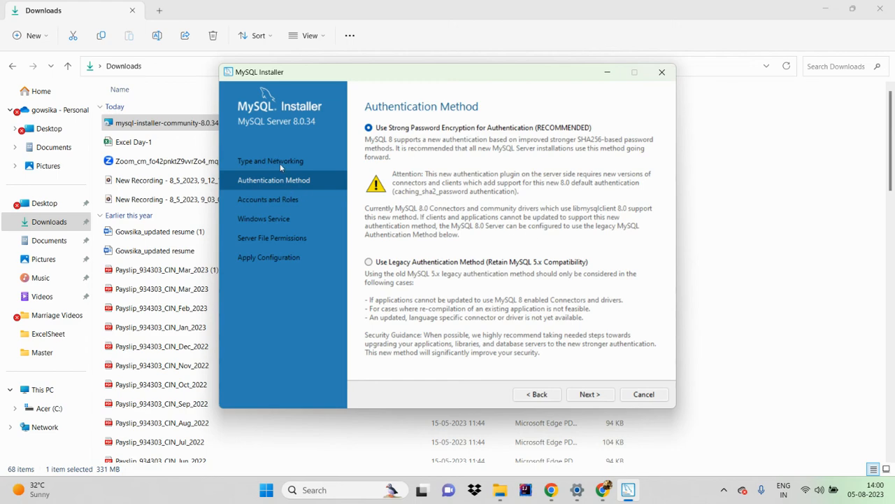
{"action": "left_click", "coordinate": [538, 393]}
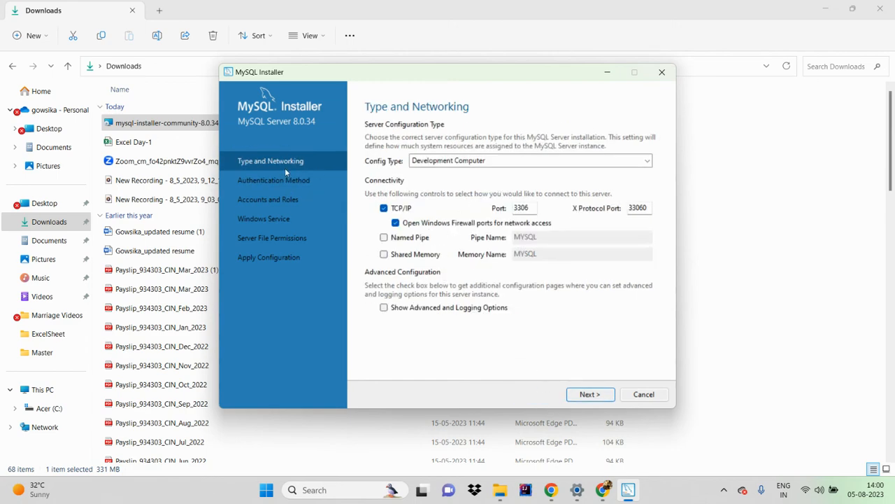
{"action": "left_click", "coordinate": [596, 399]}
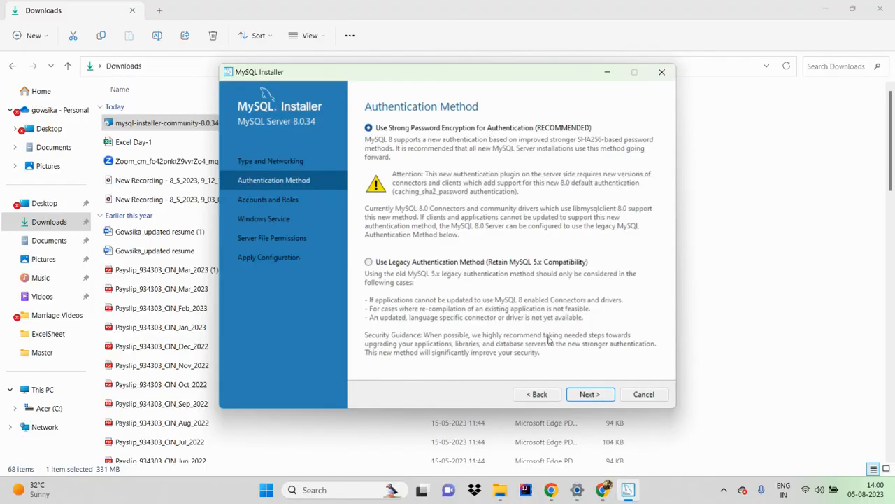
Accept strong password encryption for authentication, then enter and repeat the MySQL root account password
{"action": "left_click", "coordinate": [588, 396]}
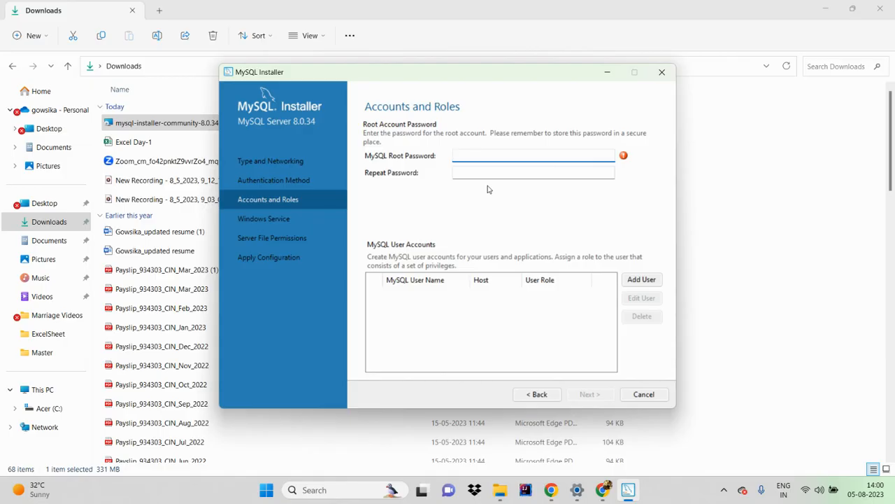
{"action": "type", "text": "•••••••••"}
{"action": "left_click", "coordinate": [493, 175]}
{"action": "type", "text": "•••"}
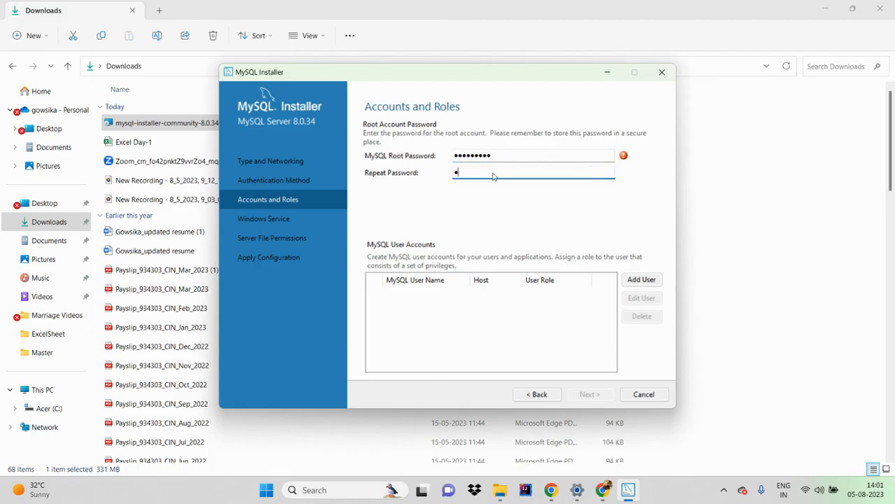
{"action": "type", "text": "••••••"}
{"action": "left_click", "coordinate": [588, 394]}
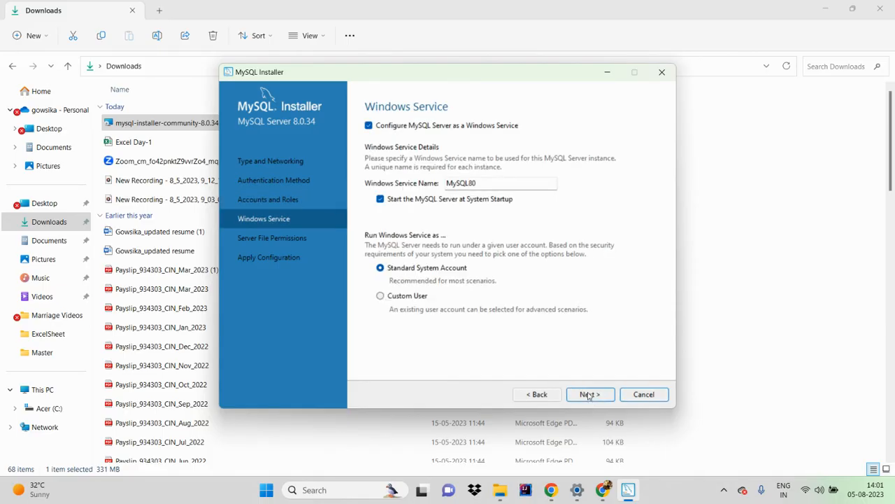
Accept the MySQL80 Windows service and full-access server file permissions, and apply the server configuration
{"action": "left_click", "coordinate": [589, 396]}
{"action": "left_click", "coordinate": [590, 396]}
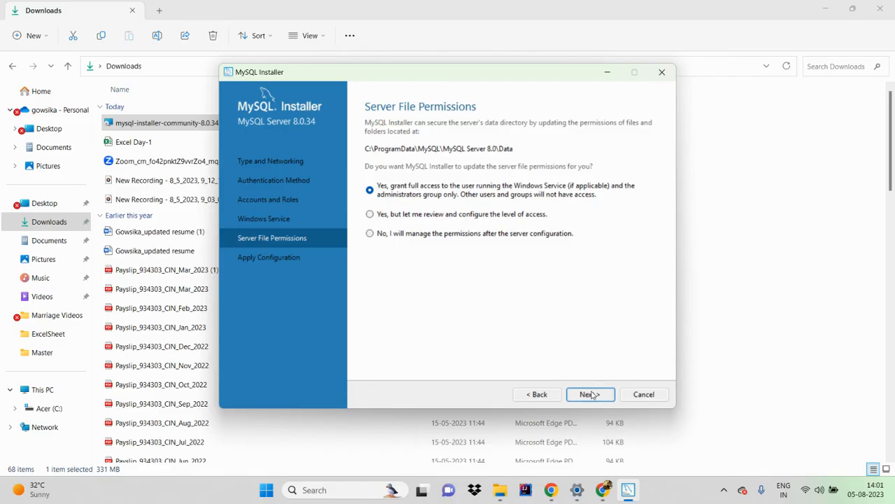
{"action": "left_click", "coordinate": [590, 394]}
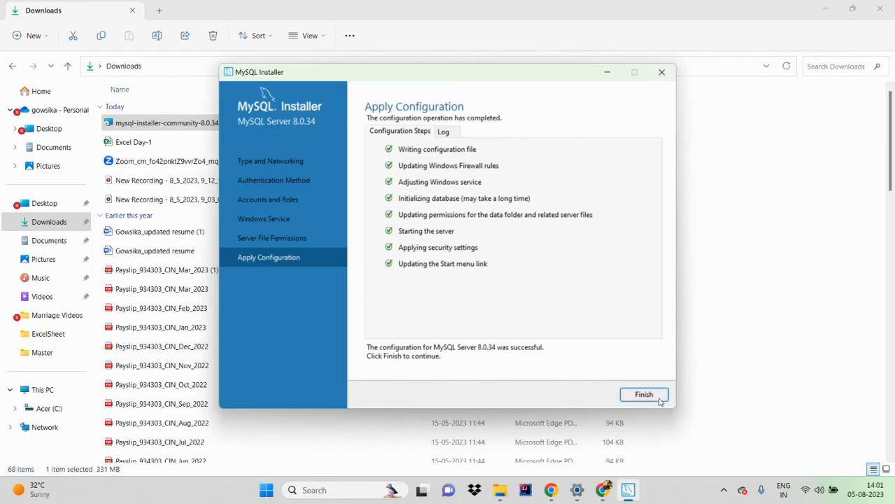
{"action": "left_click", "coordinate": [659, 399]}
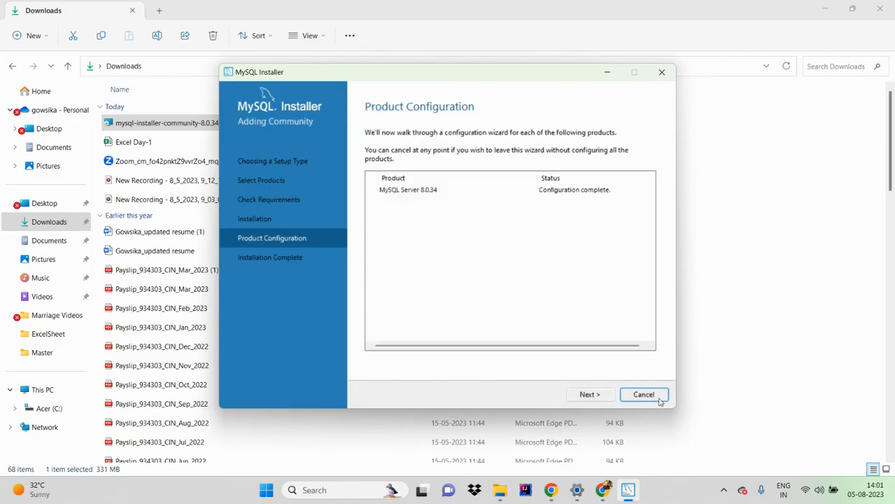
Finish the installation wizard, launching MySQL Workbench and Shell, and maximize the Workbench window
{"action": "left_click", "coordinate": [599, 396]}
{"action": "left_click", "coordinate": [633, 397]}
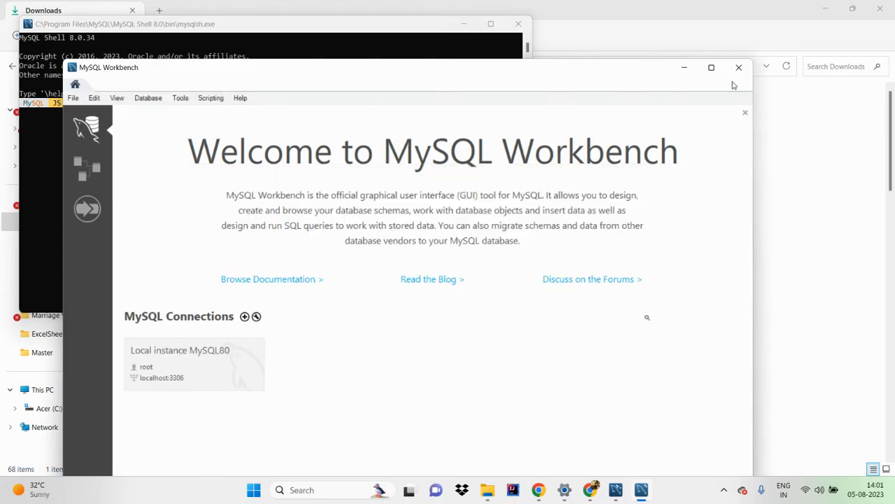
{"action": "left_click", "coordinate": [711, 67]}
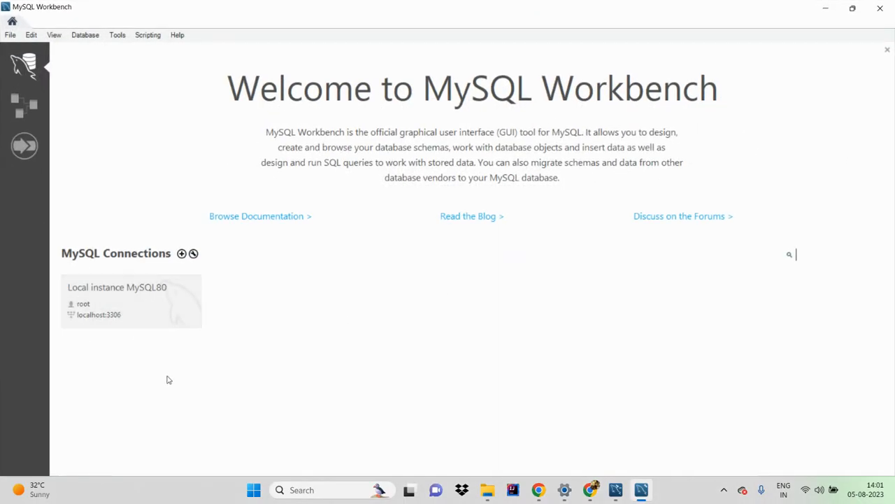
Create a new MySQL connection named "Mysql practice" with the default Standard (TCP/IP) settings
{"action": "left_click", "coordinate": [181, 254]}
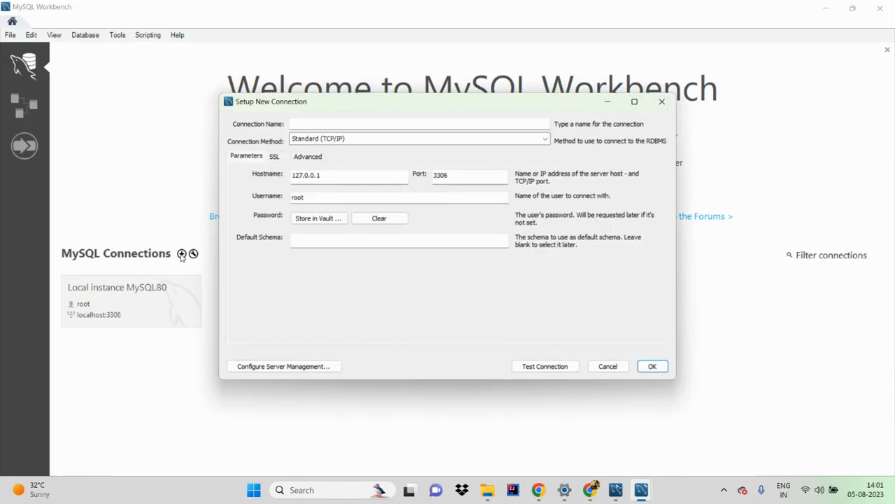
{"action": "left_click", "coordinate": [376, 124]}
{"action": "key", "text": "Caps_Lock"}
{"action": "type", "text": "M"}
{"action": "key", "text": "Caps_Lock"}
{"action": "type", "text": "y"}
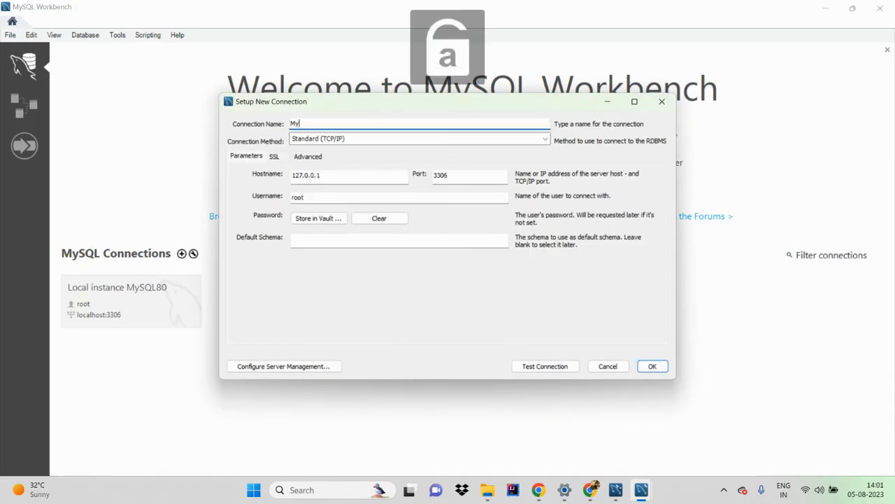
{"action": "type", "text": "sql "}
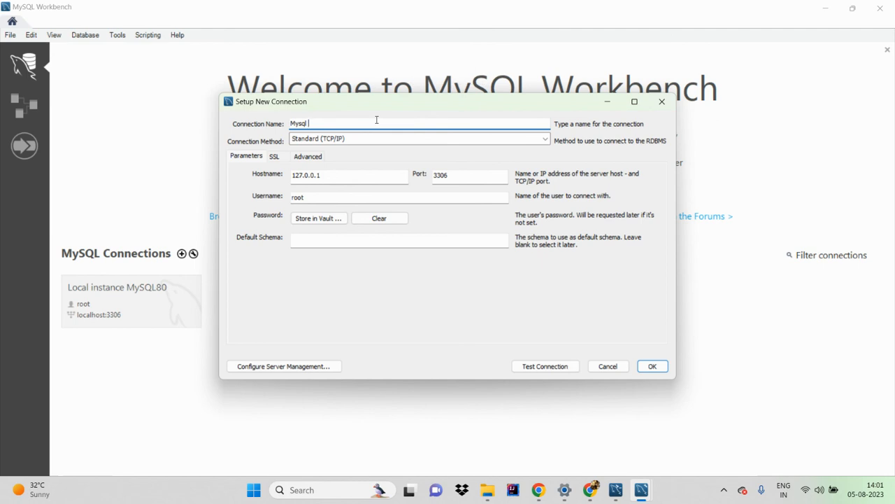
{"action": "type", "text": "practice"}
{"action": "left_click", "coordinate": [639, 369]}
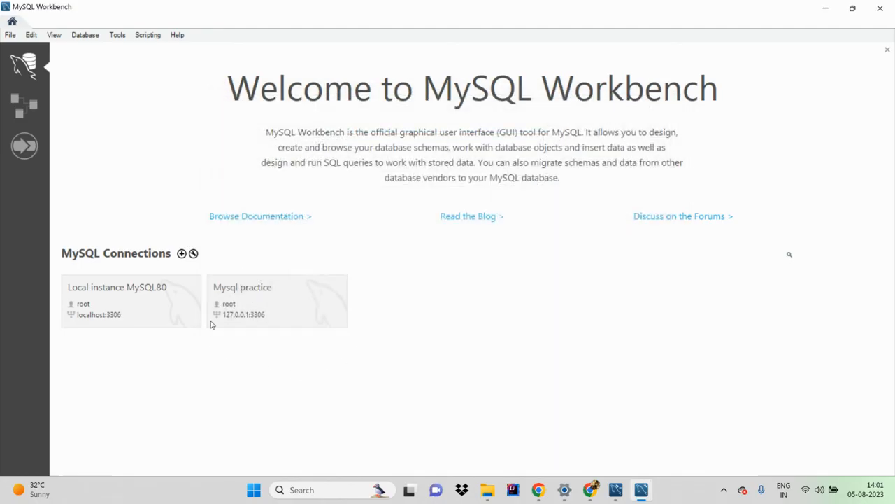
Open the "Mysql practice" connection by entering the root account password
{"action": "left_click", "coordinate": [286, 307]}
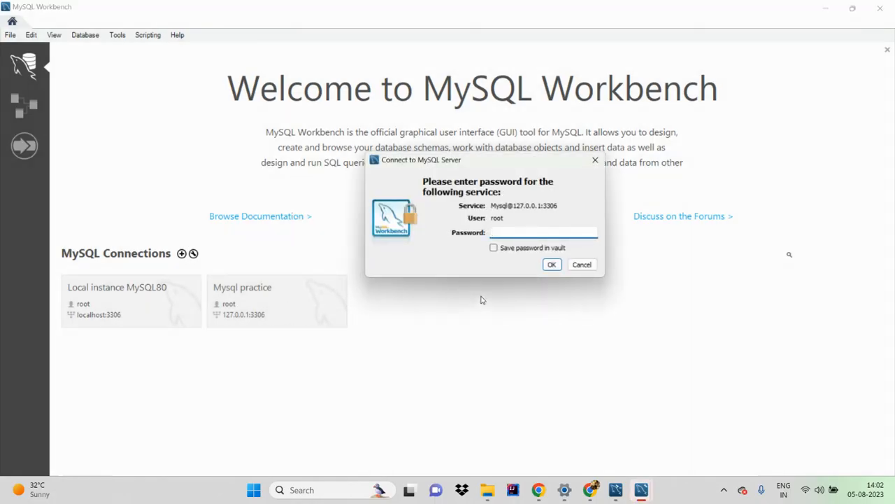
{"action": "type", "text": "**********"}
{"action": "key", "text": "Return"}
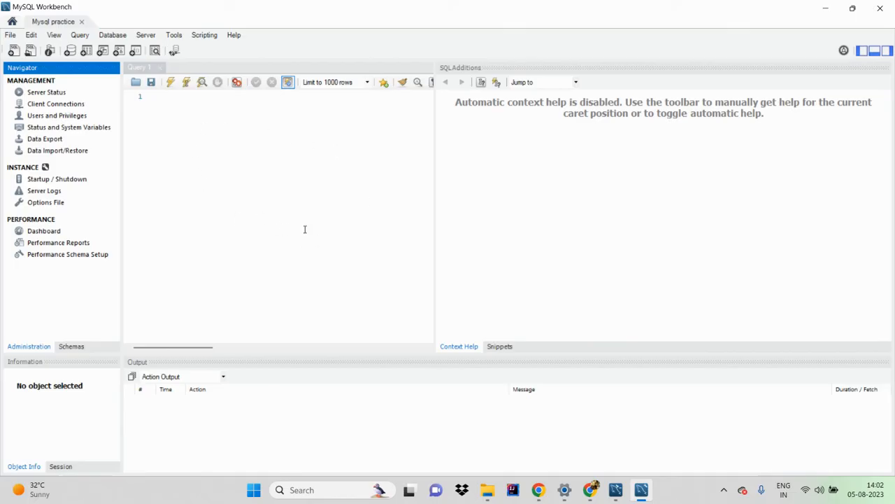
{"action": "left_click", "coordinate": [593, 491]}
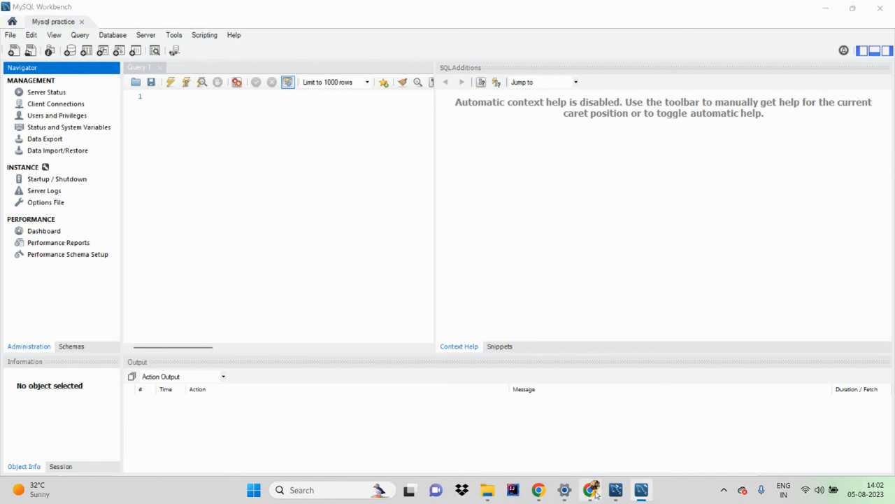